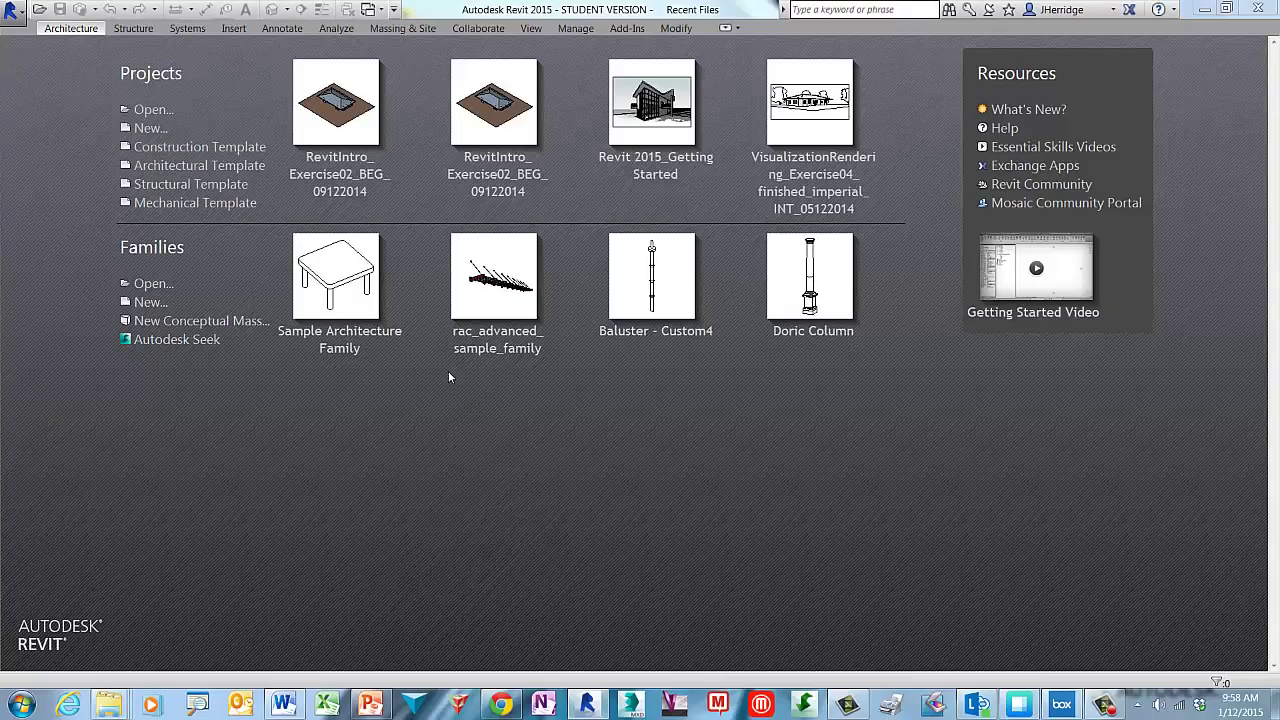
# Open the RevitIntro_Exercise02_BEG_09122014.rvt project from the 01_Revit Intro folder
pyautogui.click(174, 118)
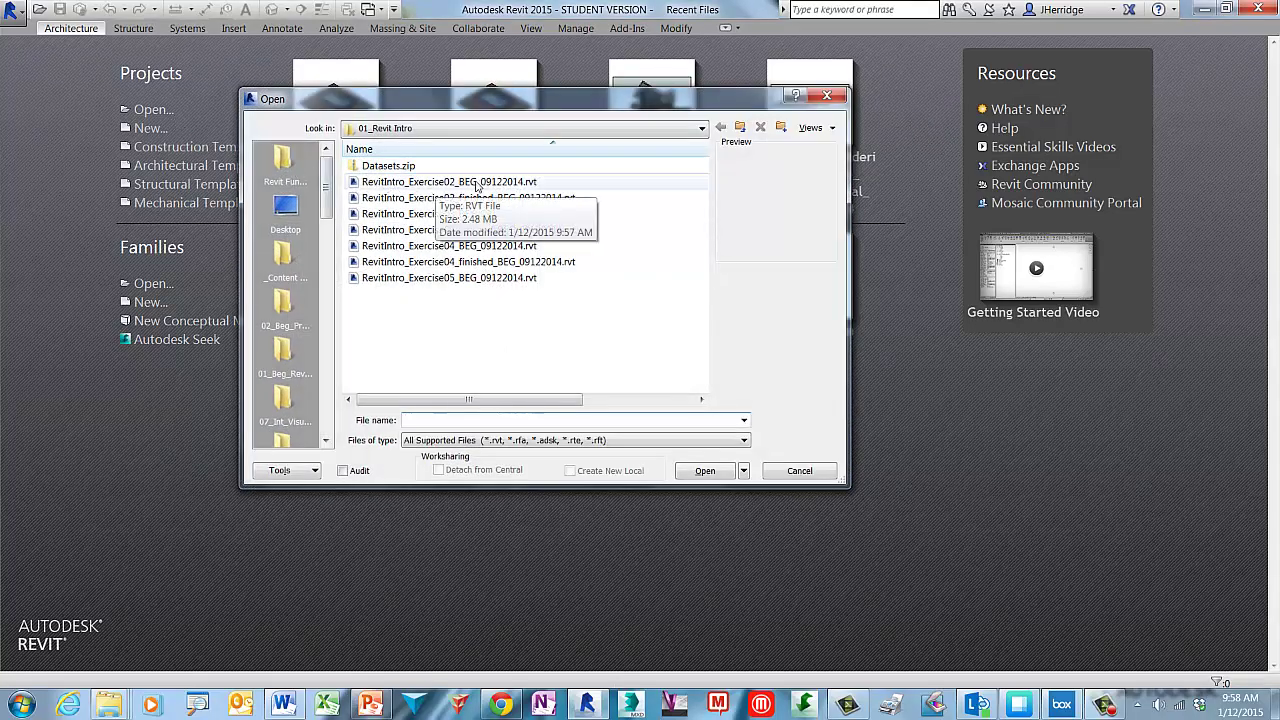
pyautogui.click(436, 184)
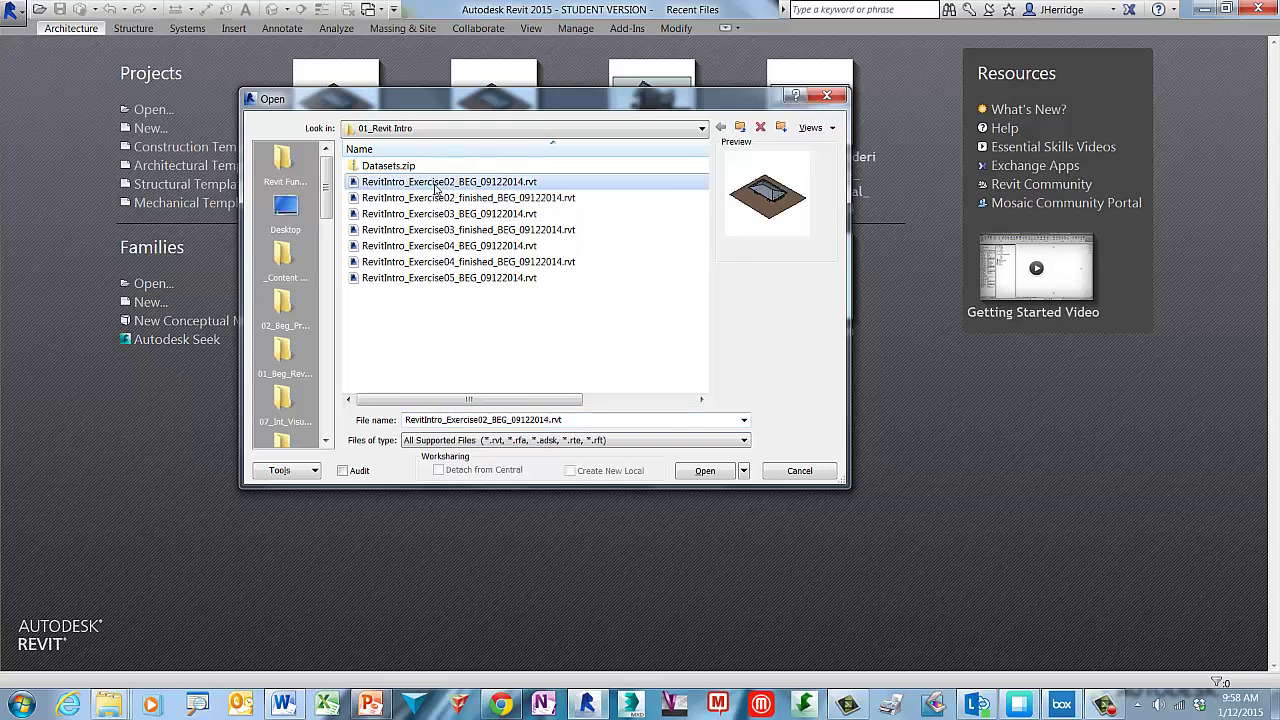
pyautogui.click(714, 474)
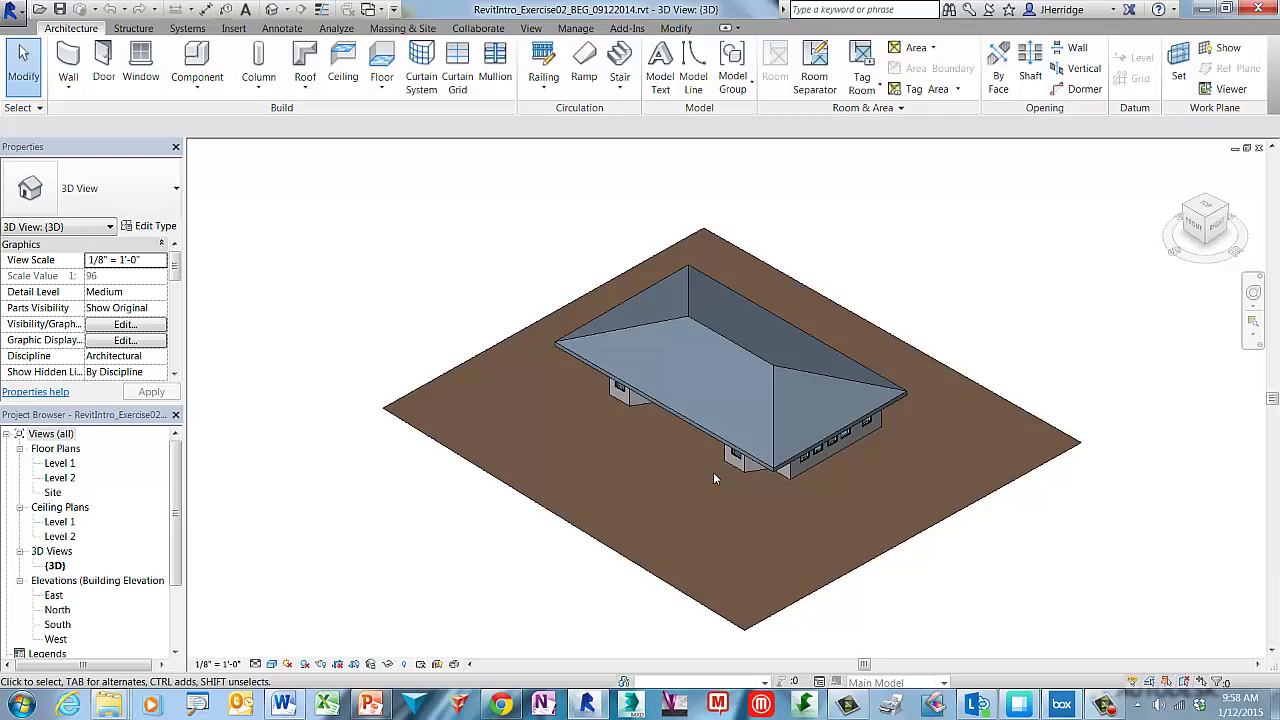
# Open the Level 1 floor plan, zoom in, and select then deselect an interior partition wall
pyautogui.click(62, 466)
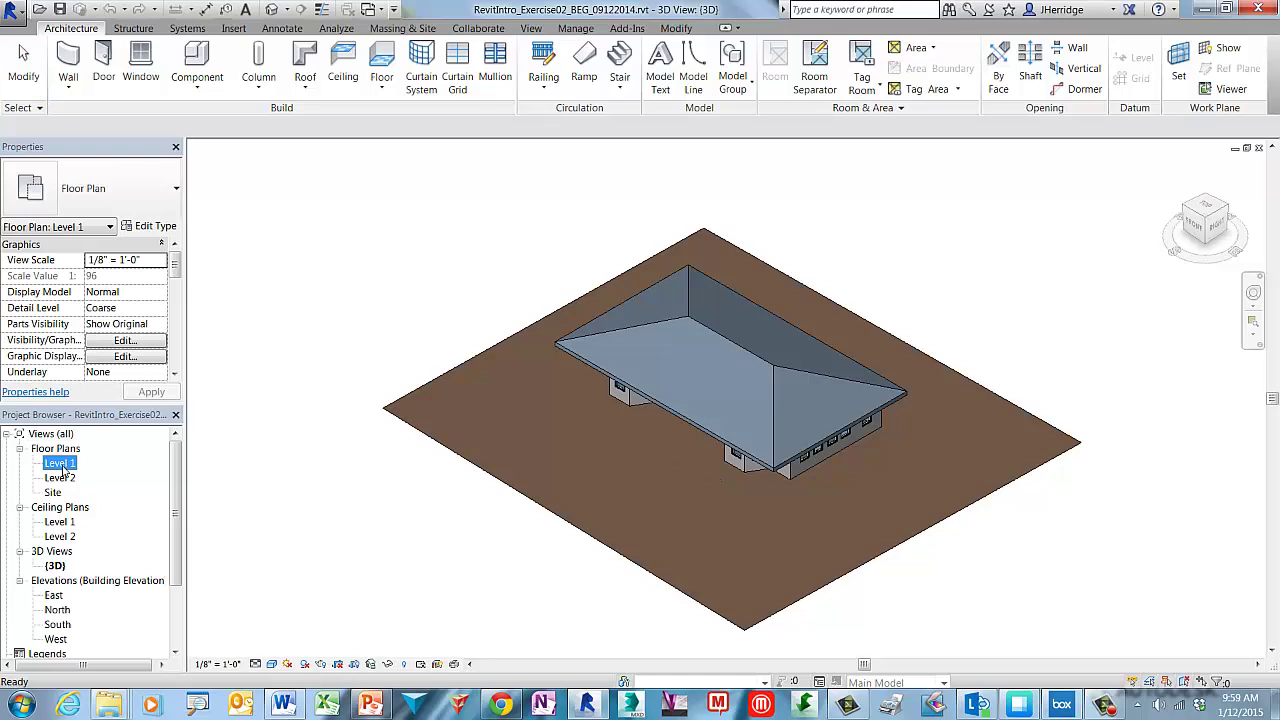
pyautogui.doubleClick(62, 465)
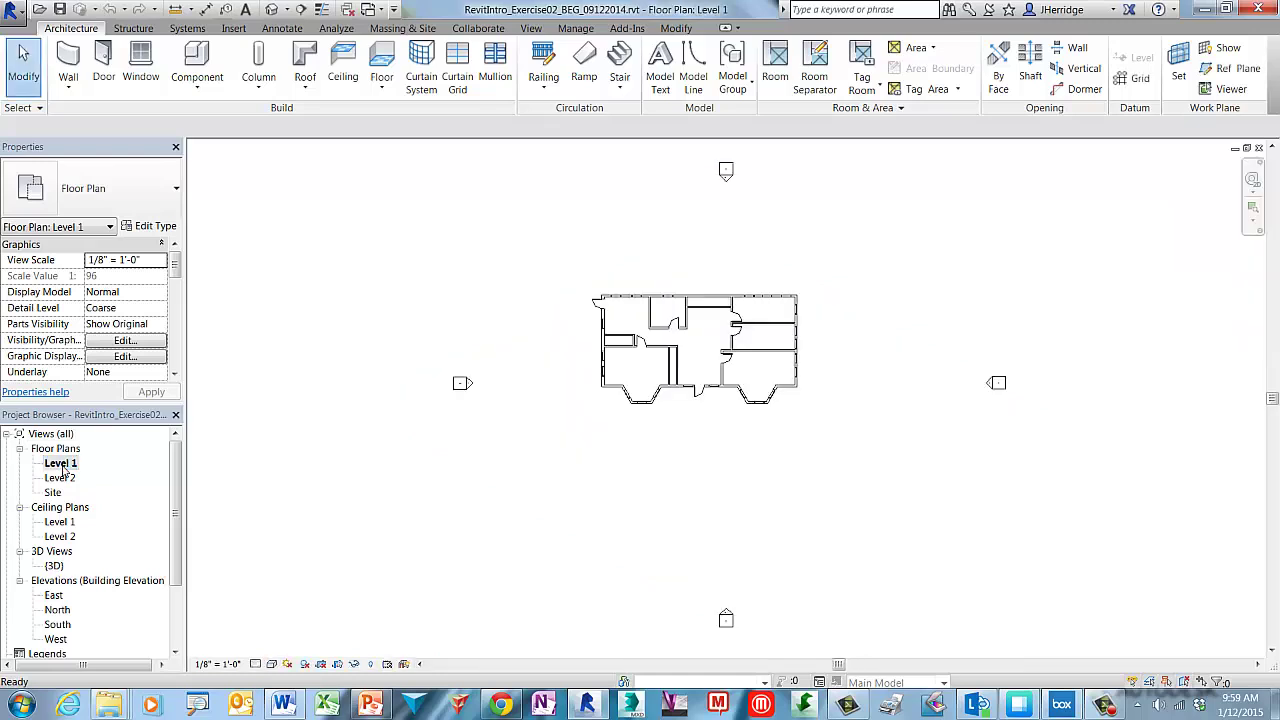
pyautogui.scroll(3, 710, 341)
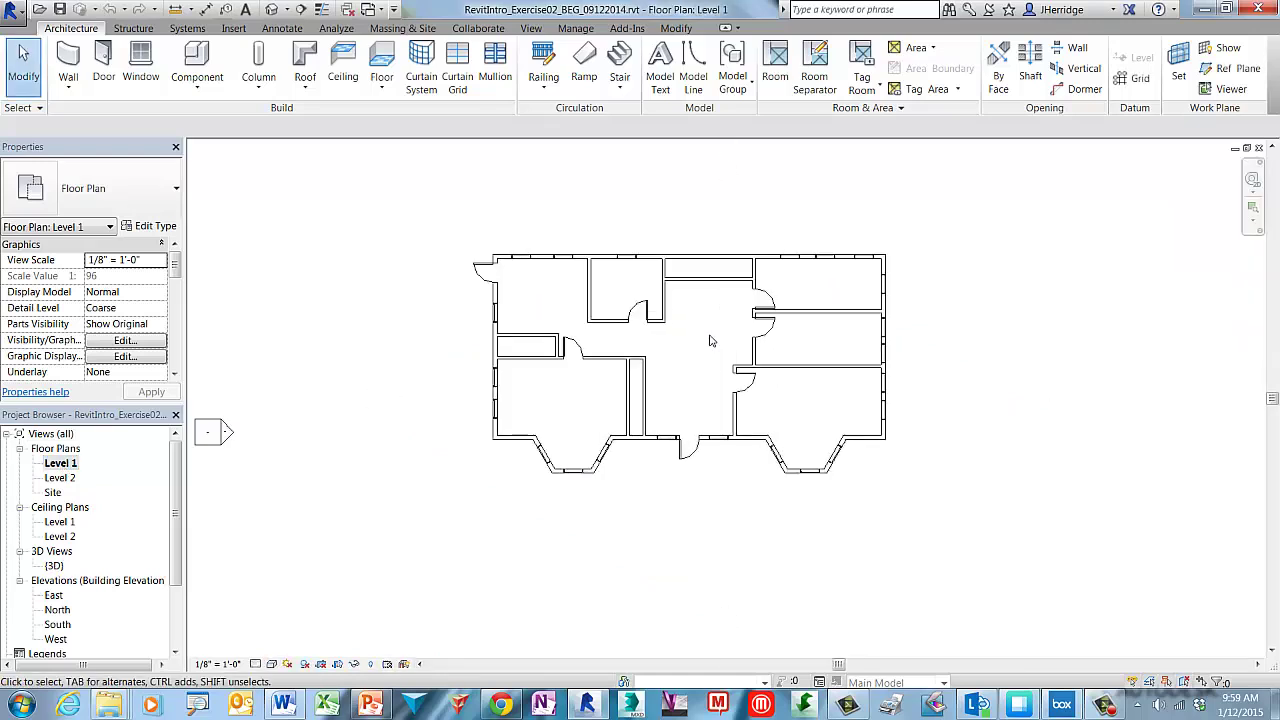
pyautogui.scroll(1, 710, 341)
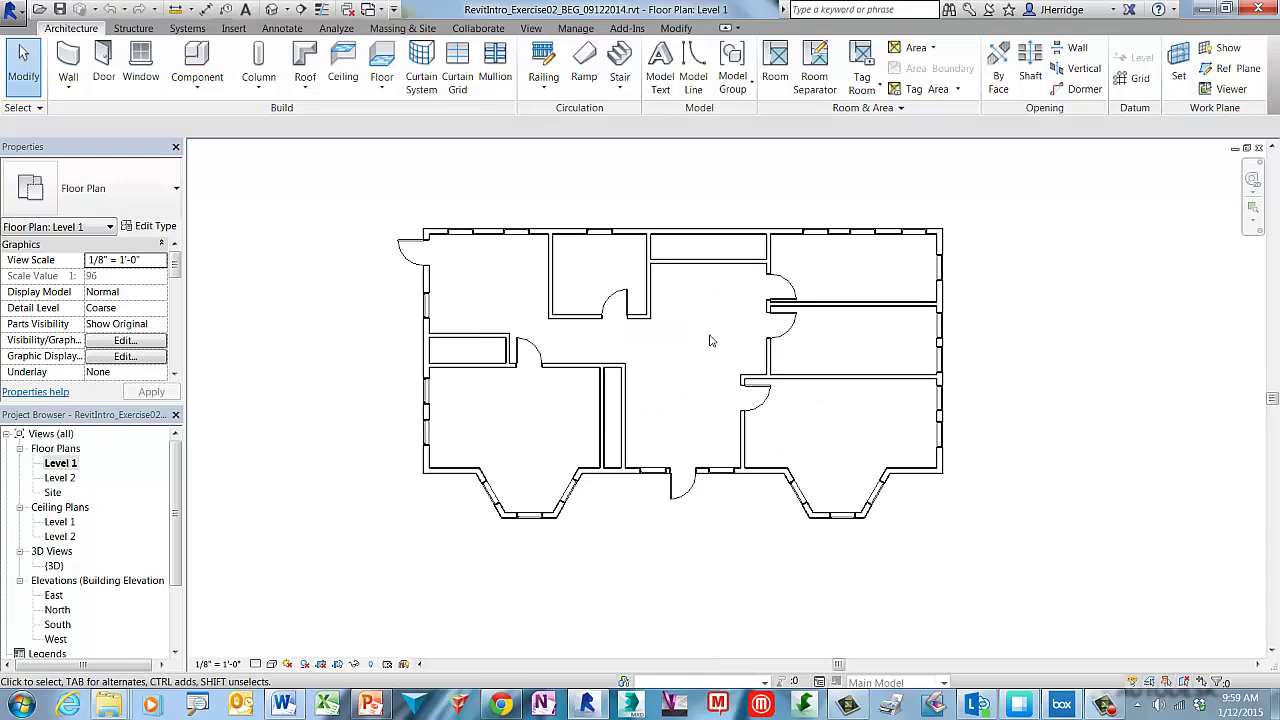
pyautogui.click(624, 402)
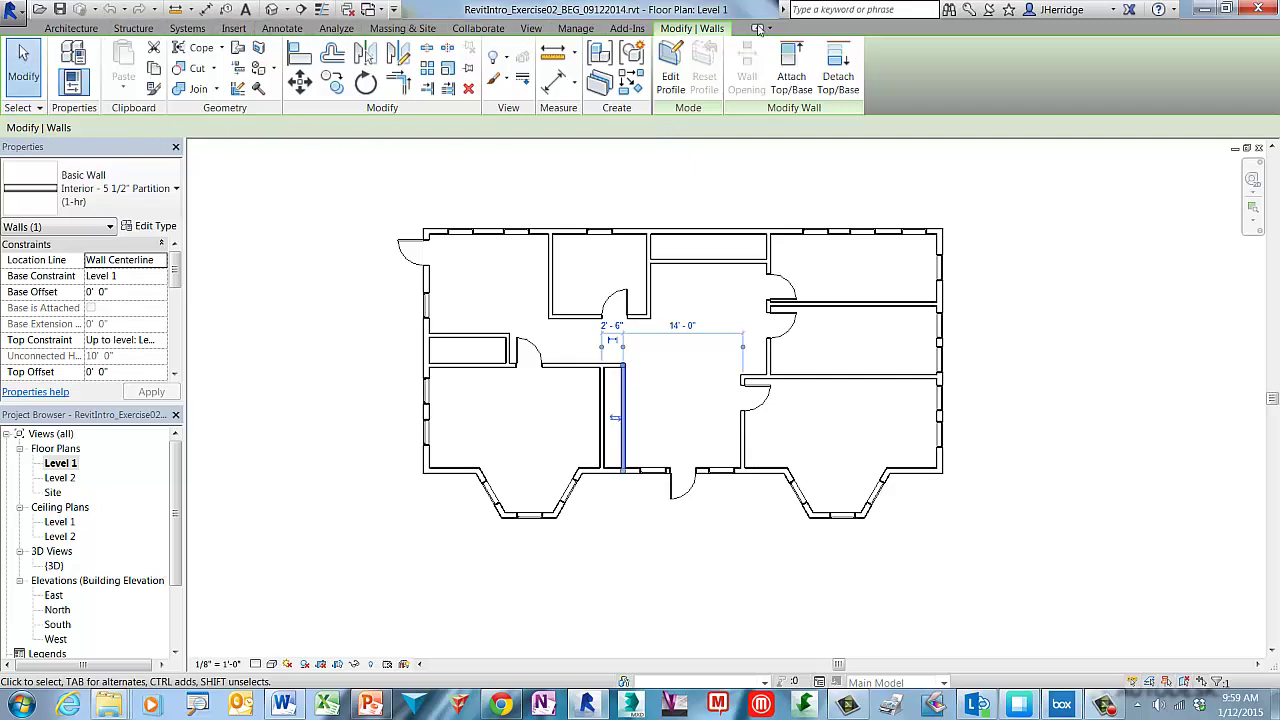
pyautogui.click(686, 145)
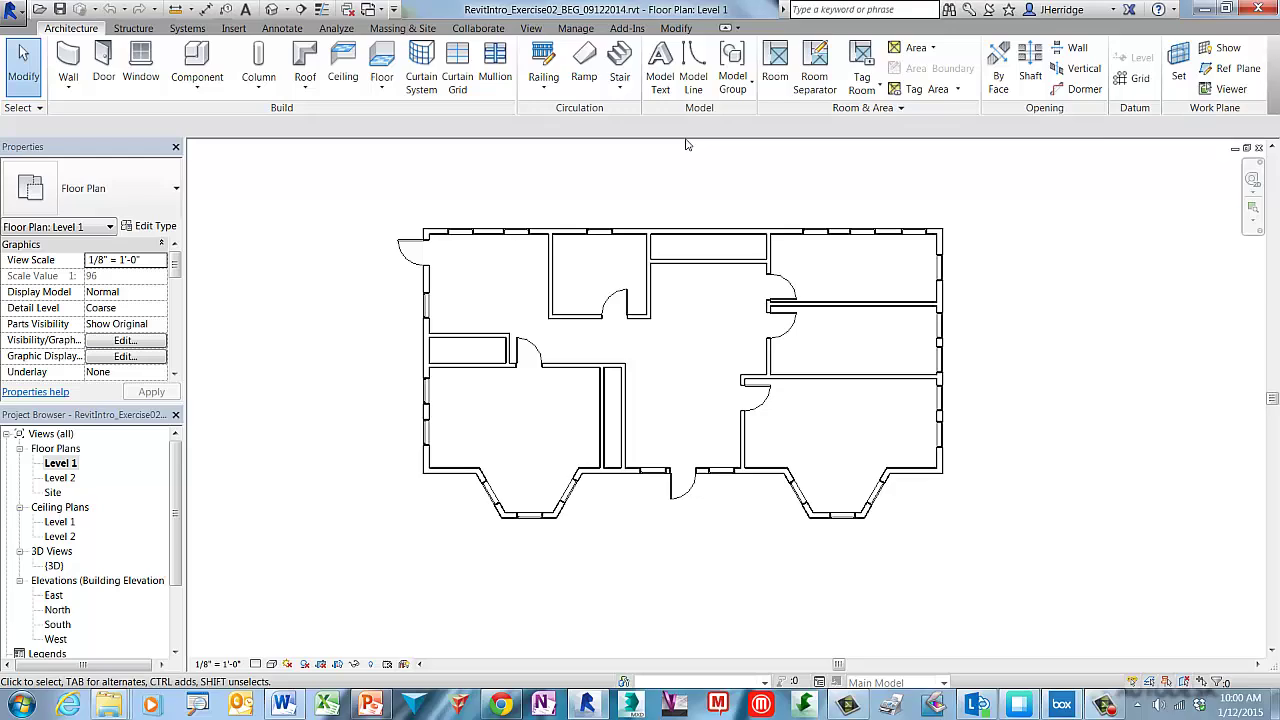
# Select the whole plan and filter out Doors and Walls, keeping only the 22 windows
pyautogui.moveTo(357, 187); pyautogui.dragTo(993, 587)
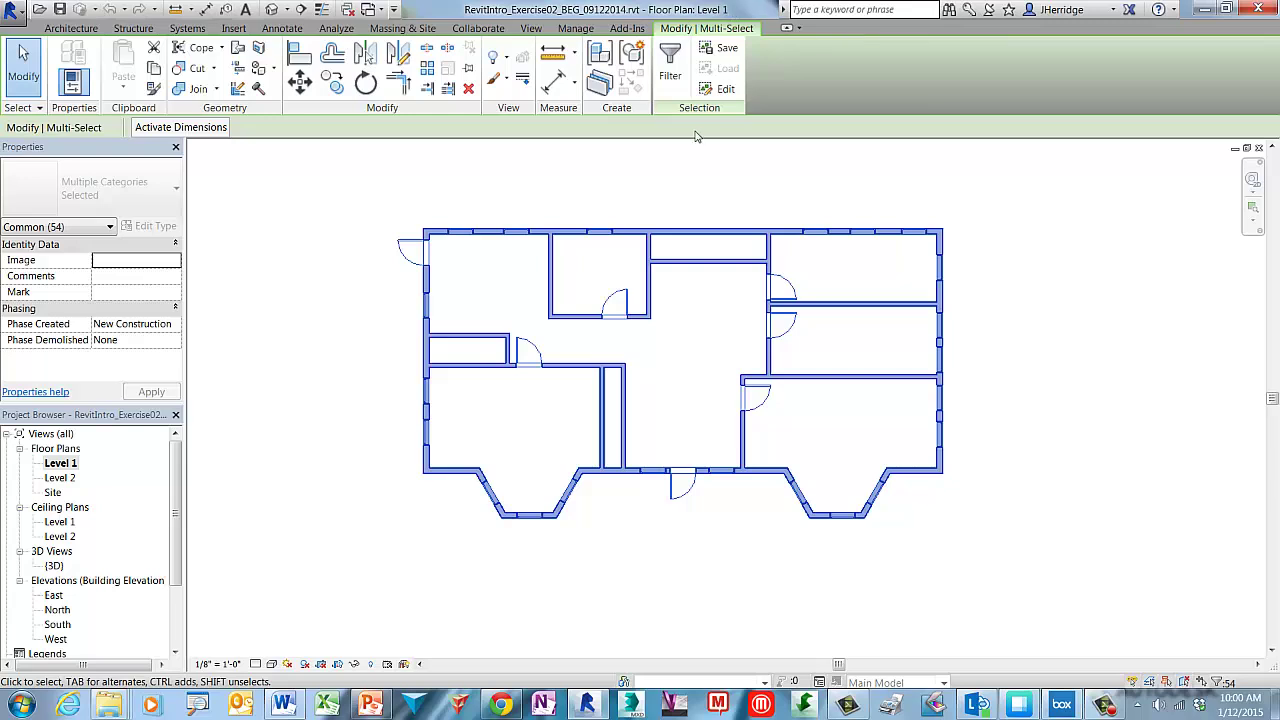
pyautogui.click(669, 77)
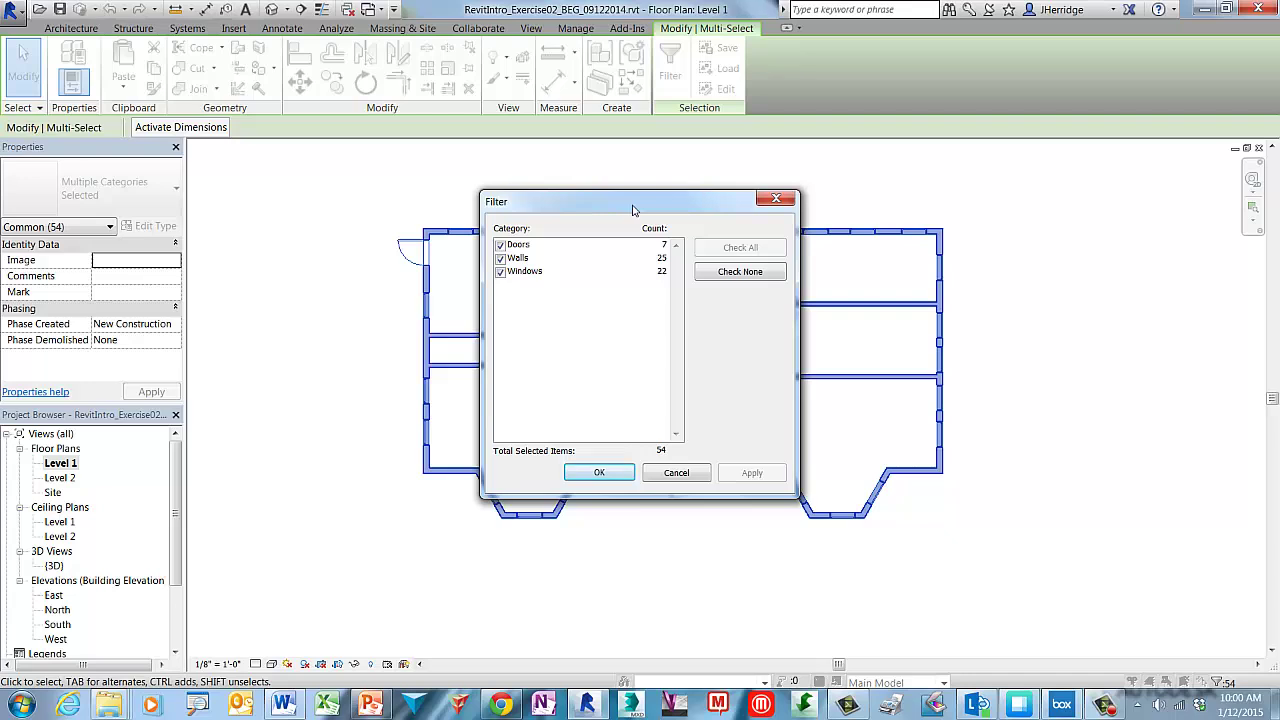
pyautogui.click(501, 246)
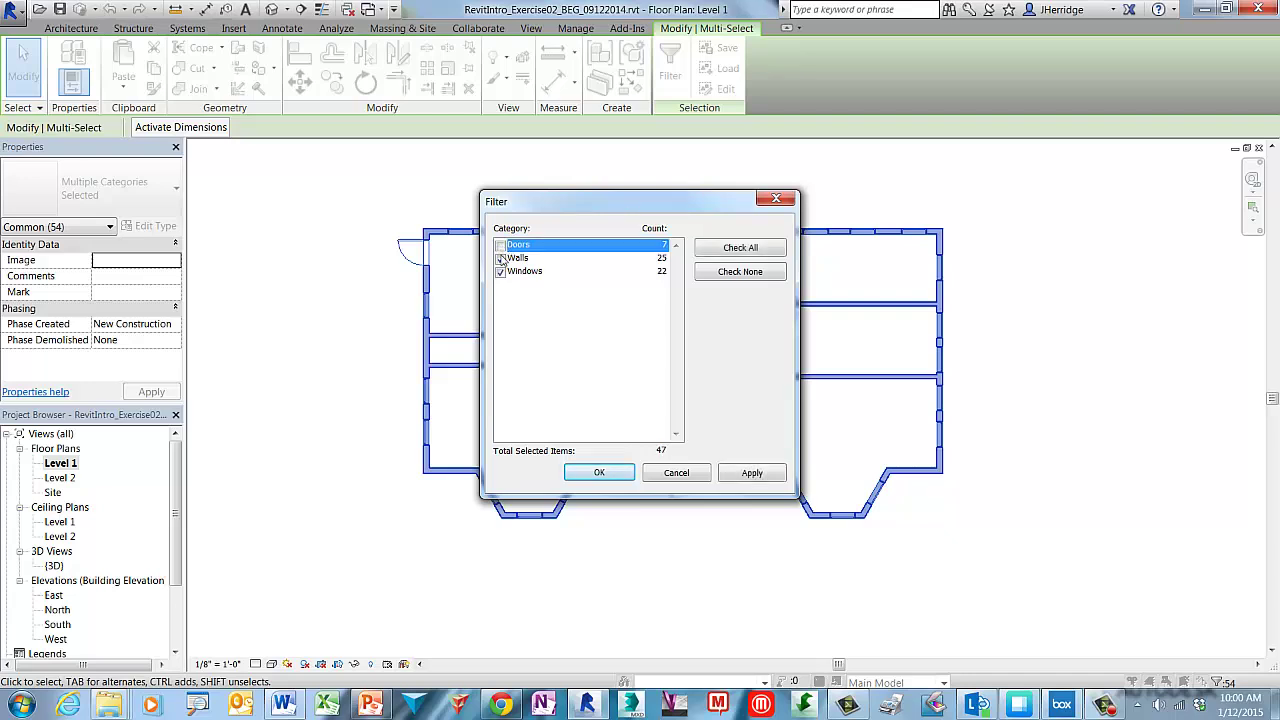
pyautogui.click(501, 259)
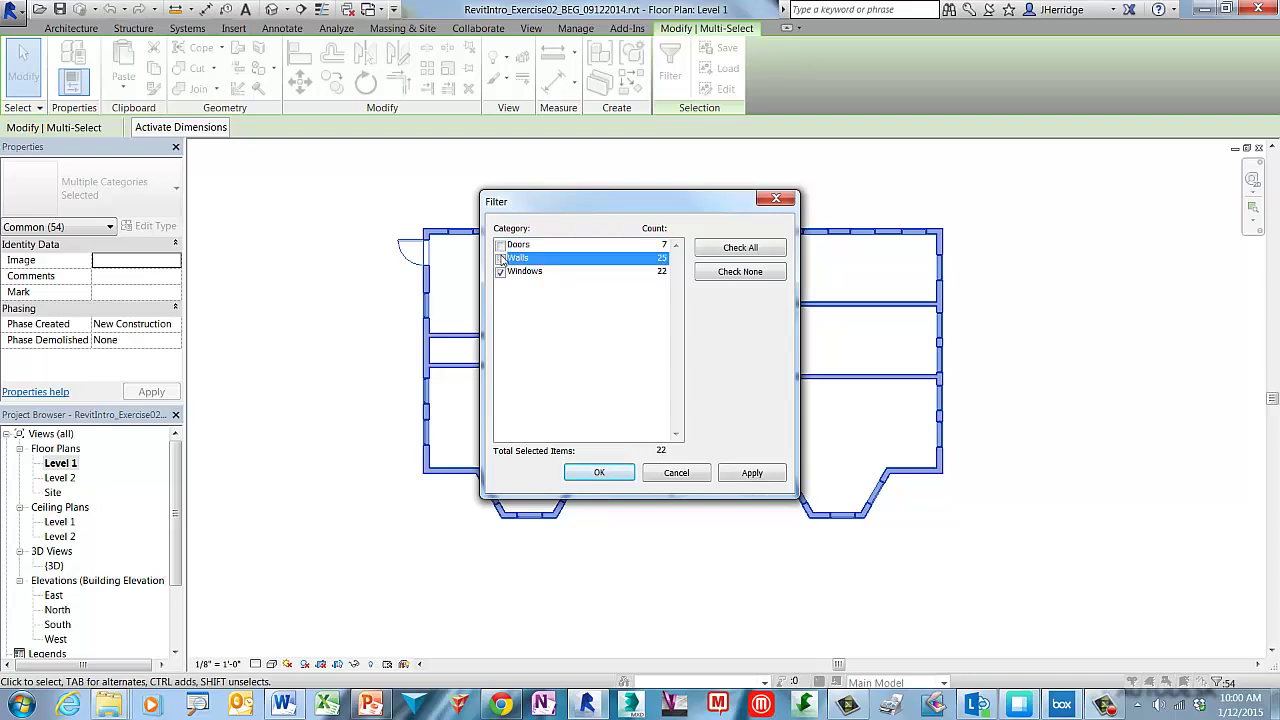
pyautogui.click(599, 473)
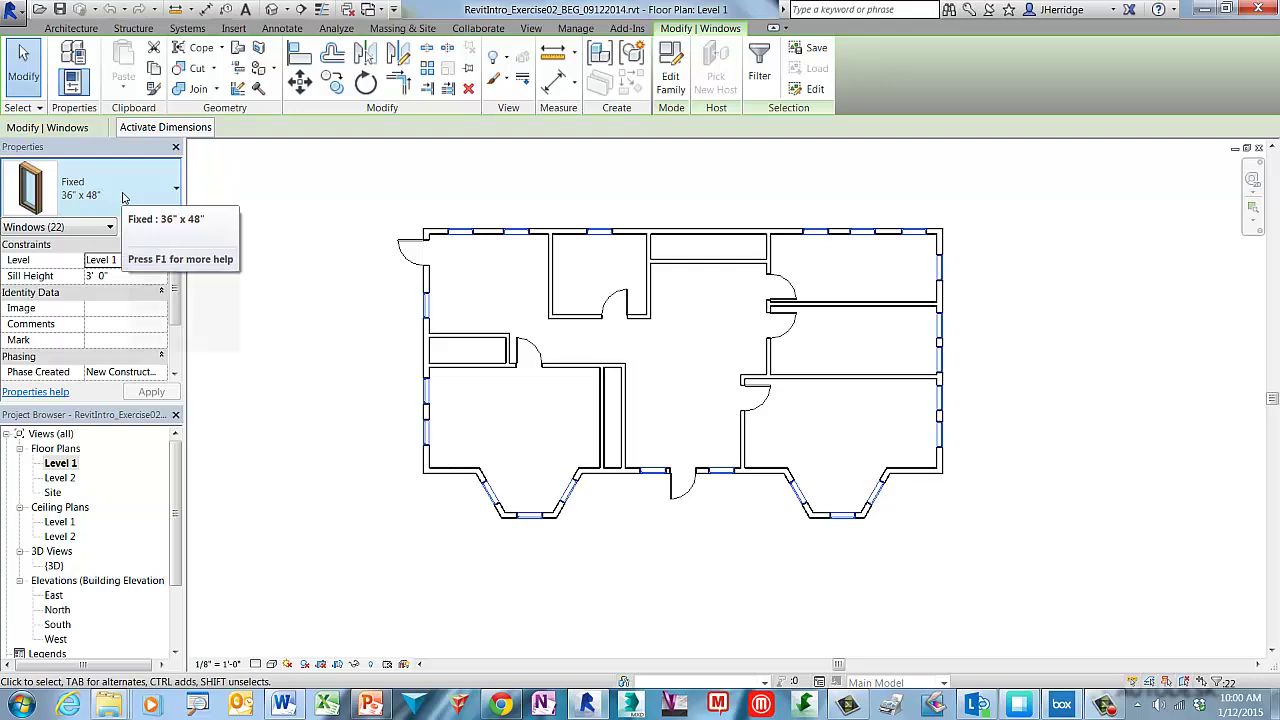
# Change the selected windows from Fixed 36" x 48" to Fixed 24" x 48", then deselect
pyautogui.click(176, 192)
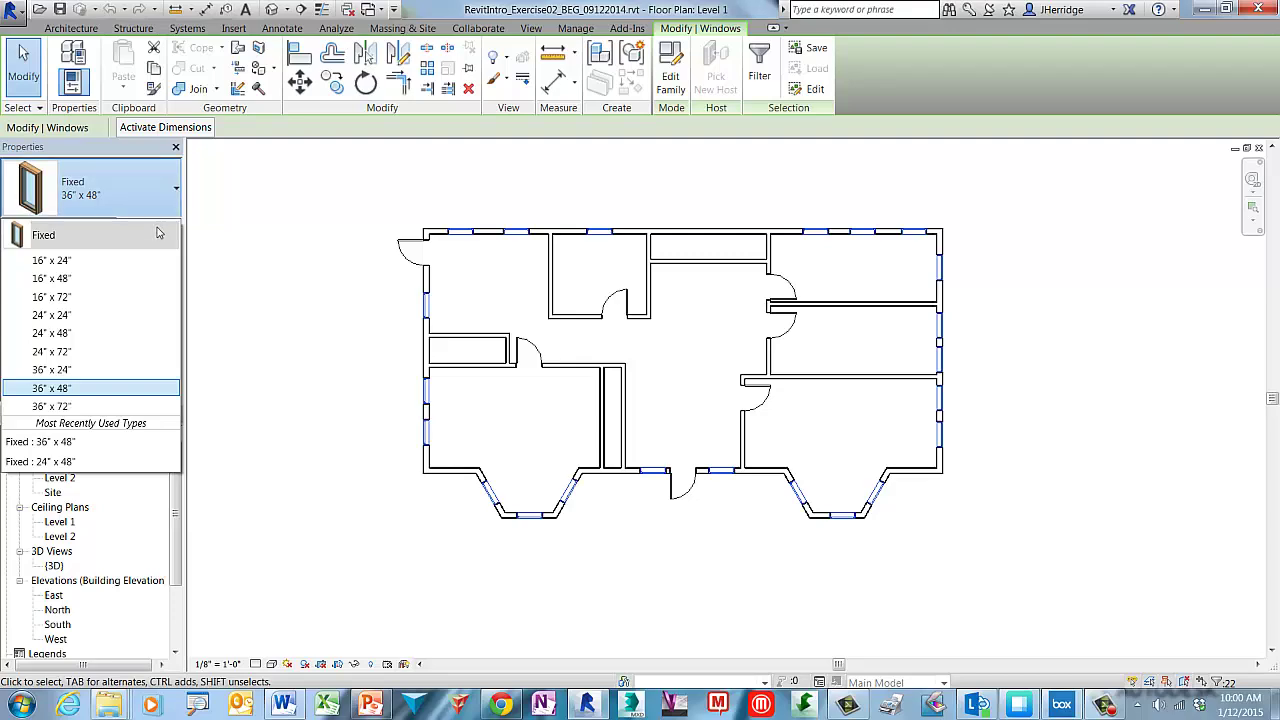
pyautogui.click(107, 333)
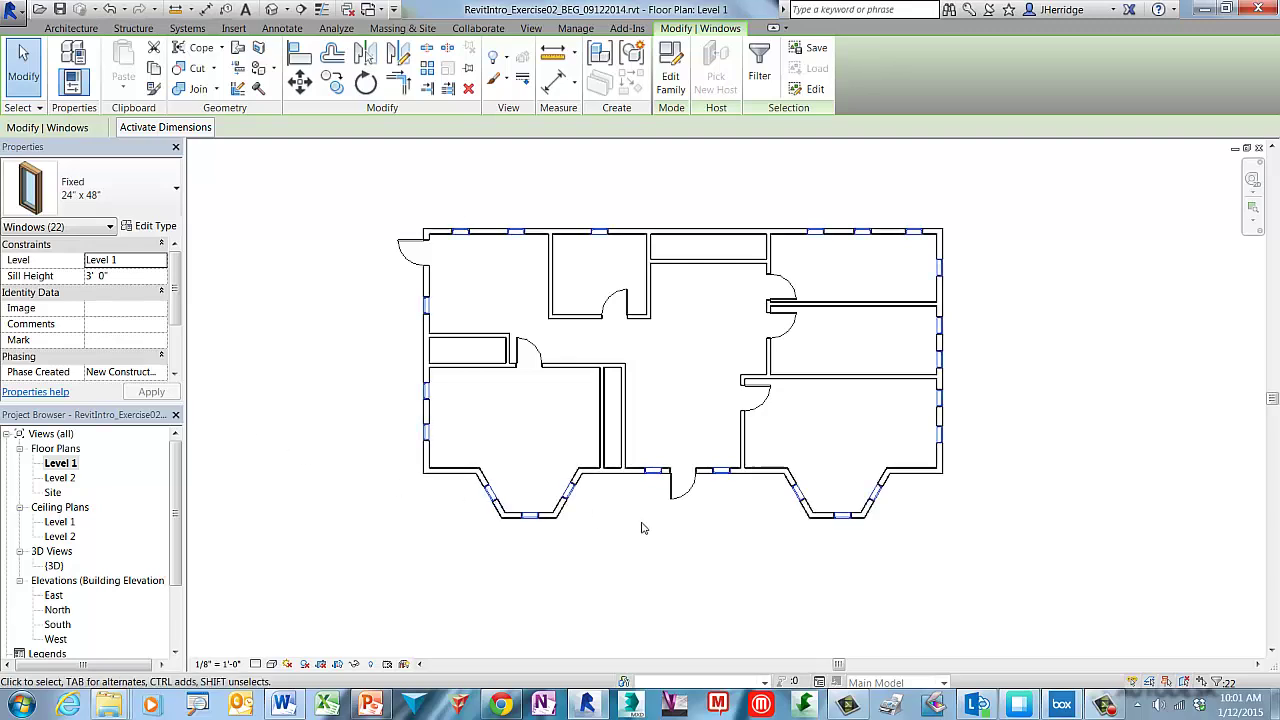
pyautogui.press('Escape')
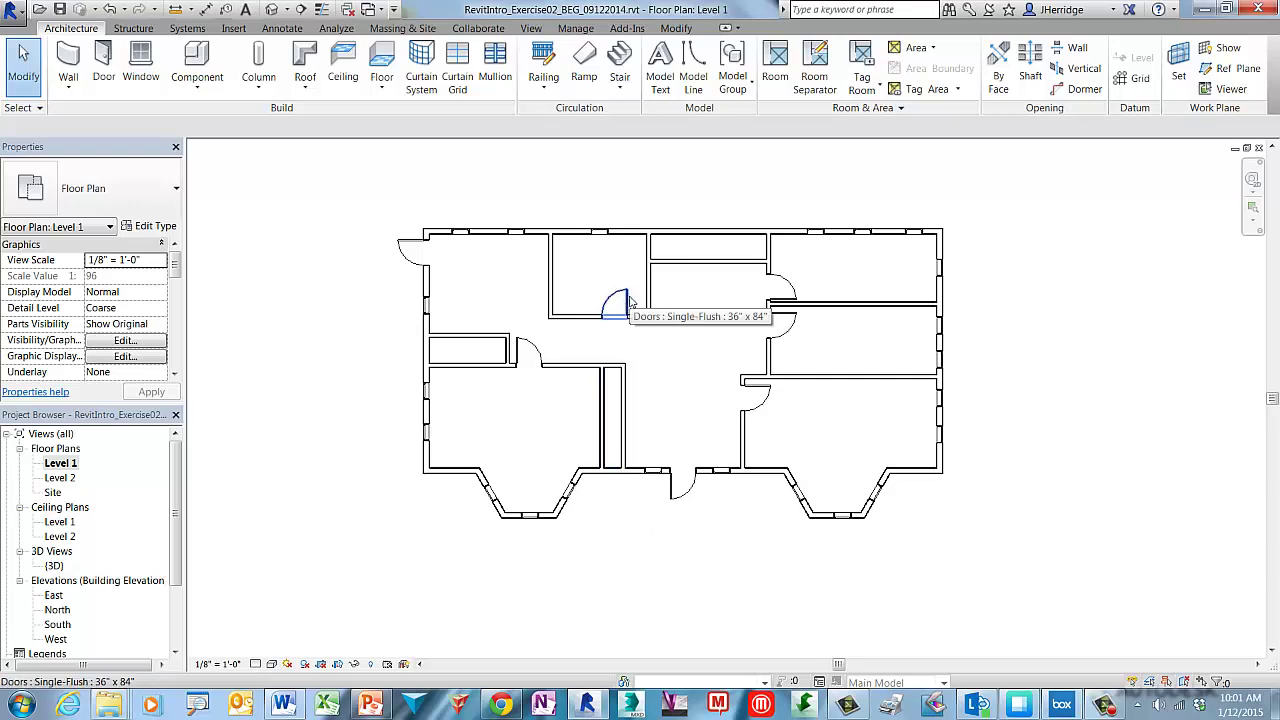
# Using Create Similar on the entry door, place a Single-Flush 36" x 84" door in the upper-left room's top wall
pyautogui.moveTo(629, 300); pyautogui.dragTo(409, 248)
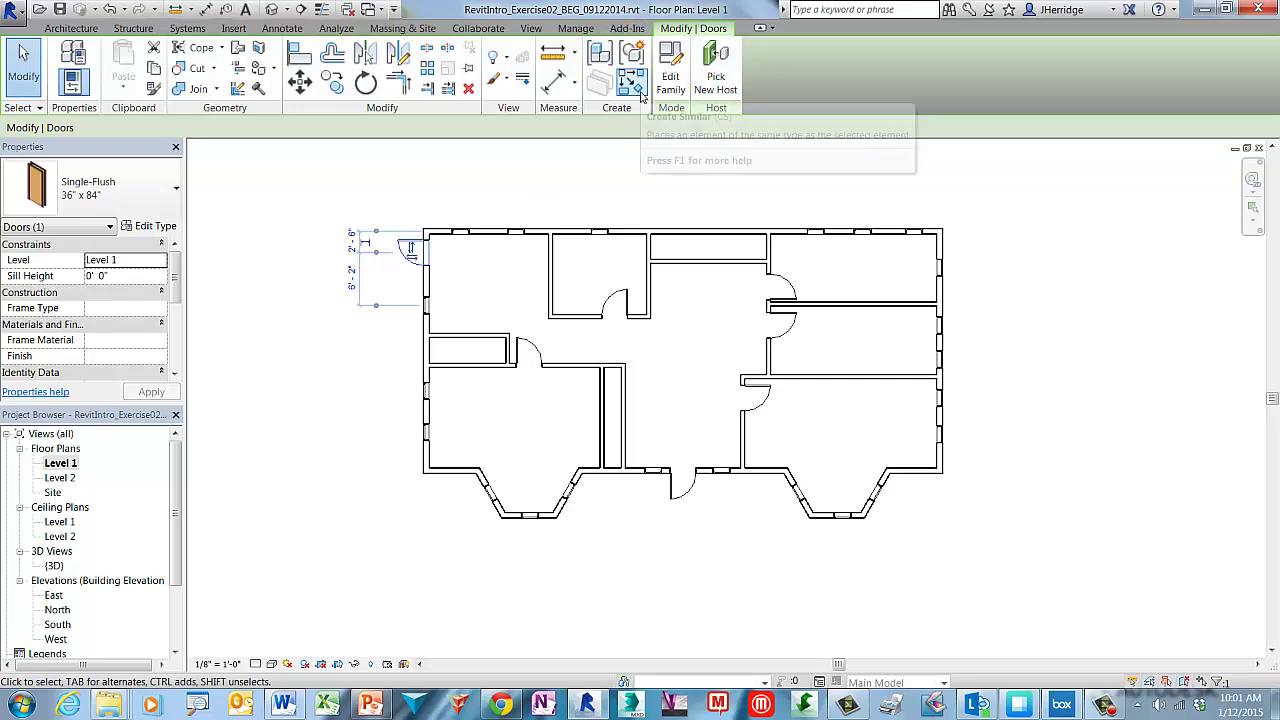
pyautogui.click(631, 84)
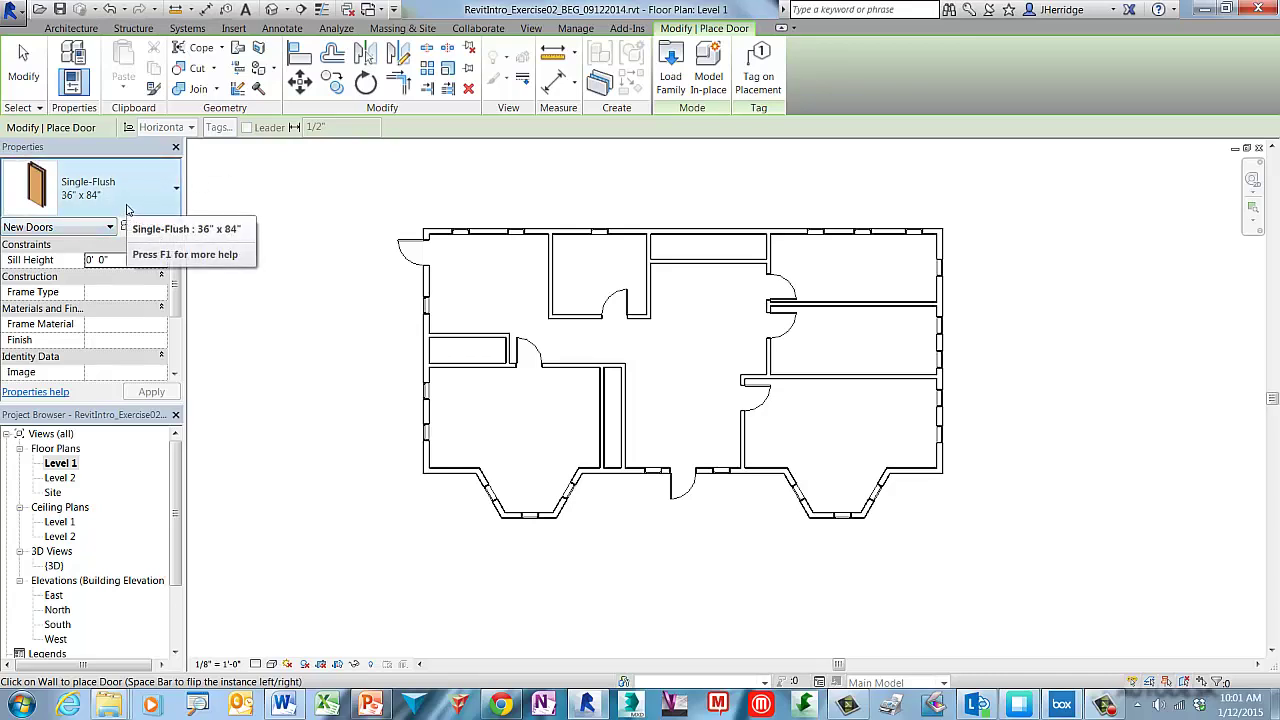
pyautogui.click(577, 243)
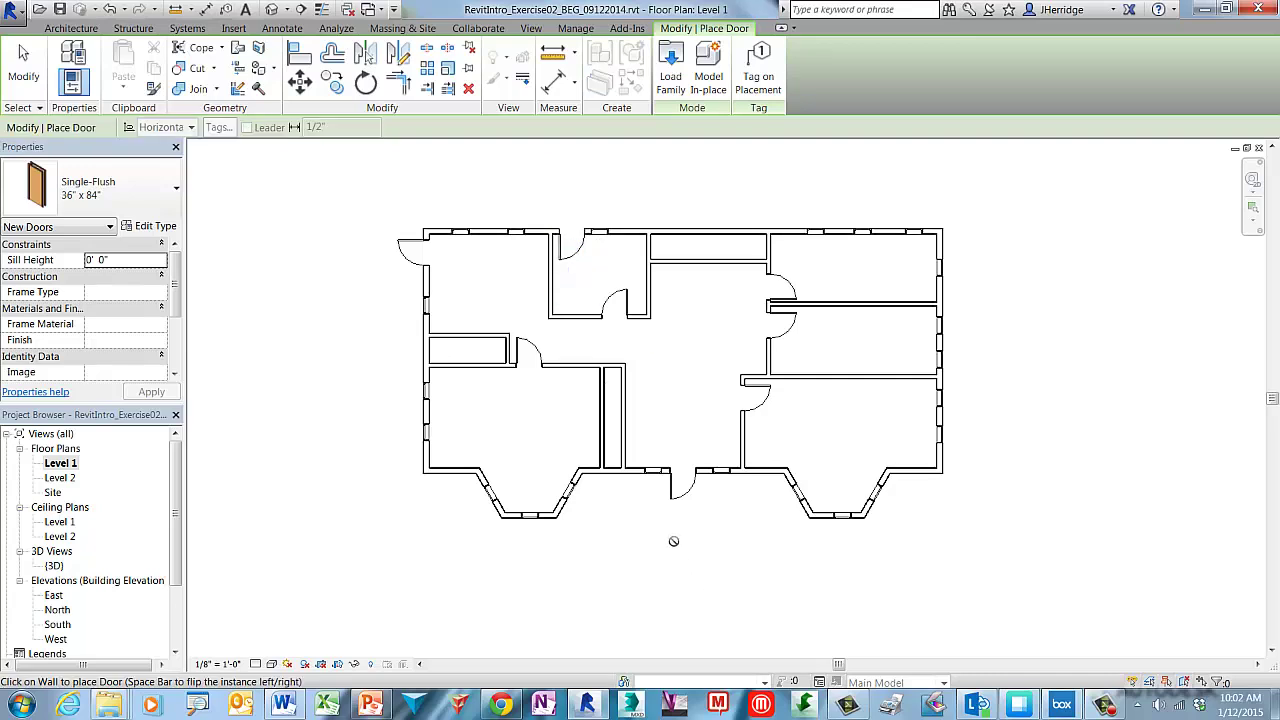
pyautogui.press('Escape')
pyautogui.press('Escape')
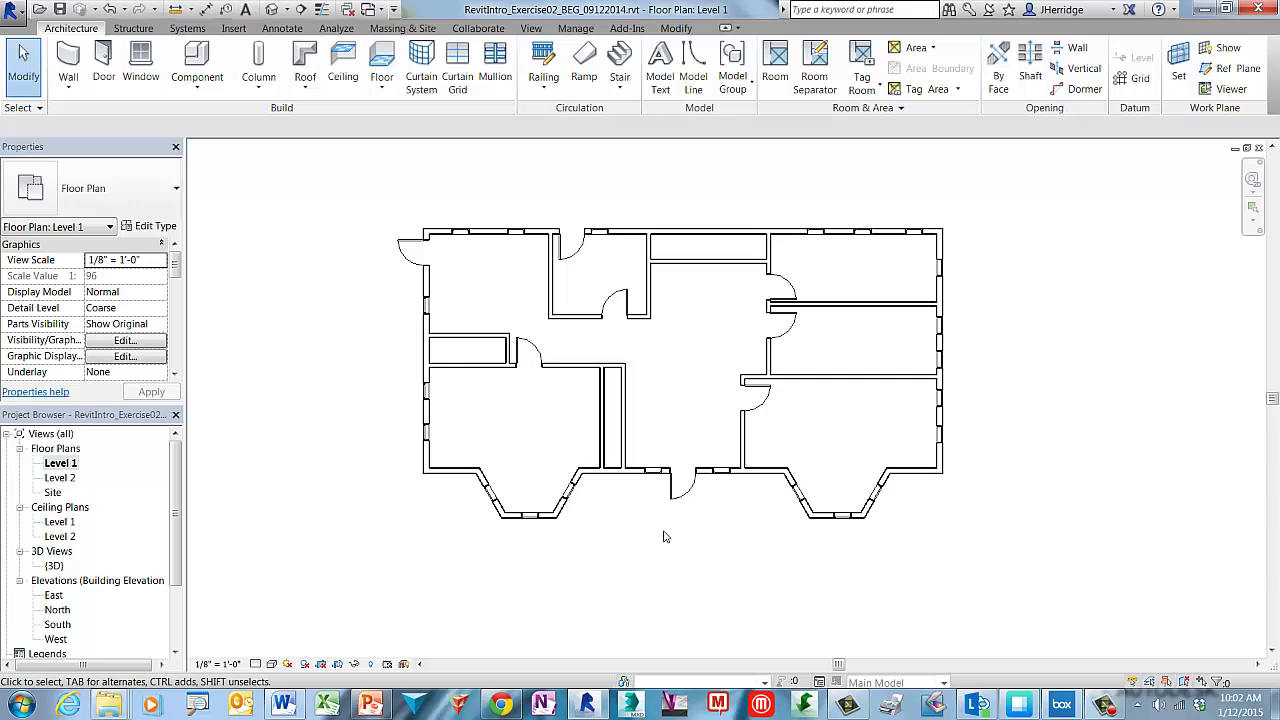
# Reselect the top-left entry door to view its right-click options, then clear the selection
pyautogui.click(409, 247)
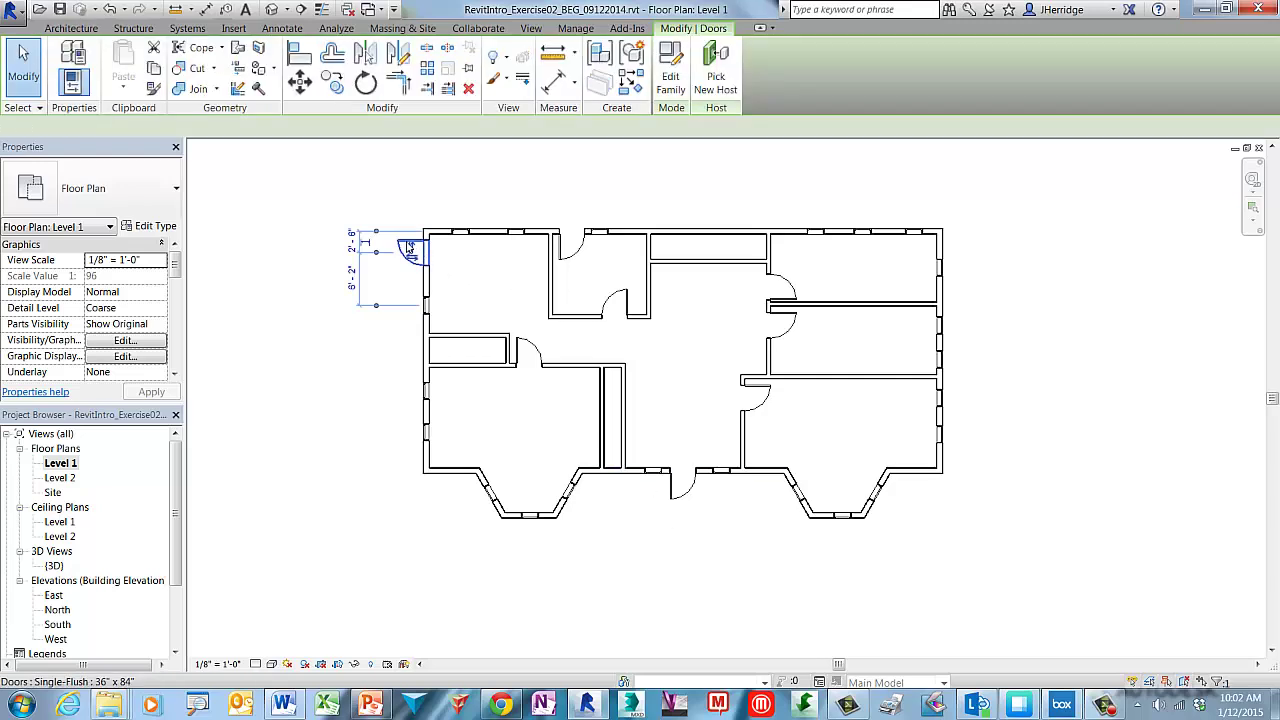
pyautogui.rightClick(409, 198)
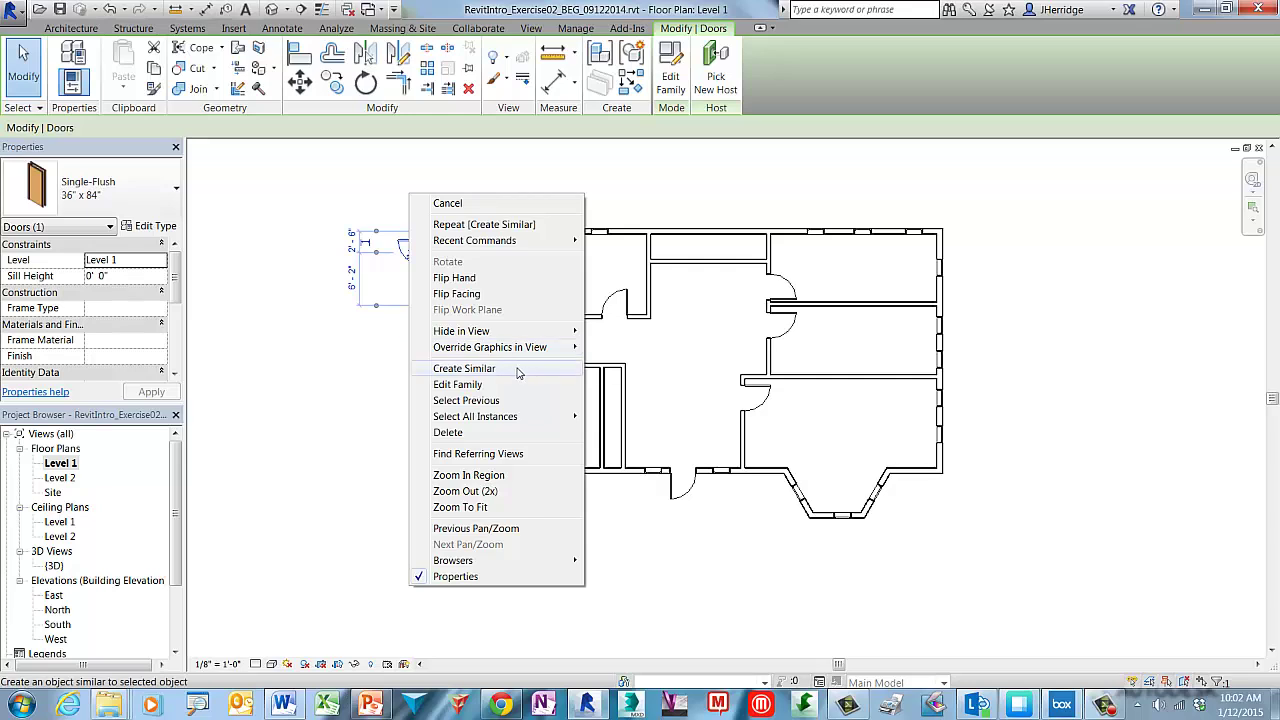
pyautogui.press('Escape')
pyautogui.press('Escape')
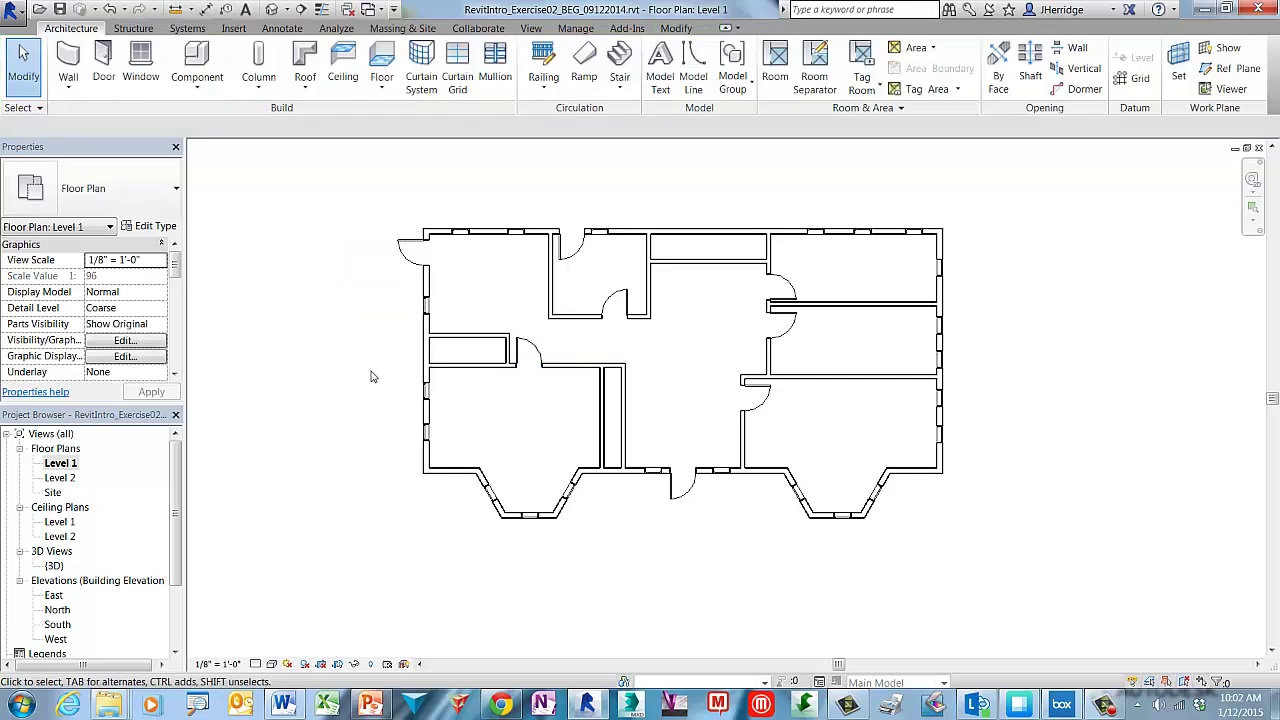
# Save the project as a new file, inserting 'finished' before BEG in the file name
pyautogui.click(14, 10)
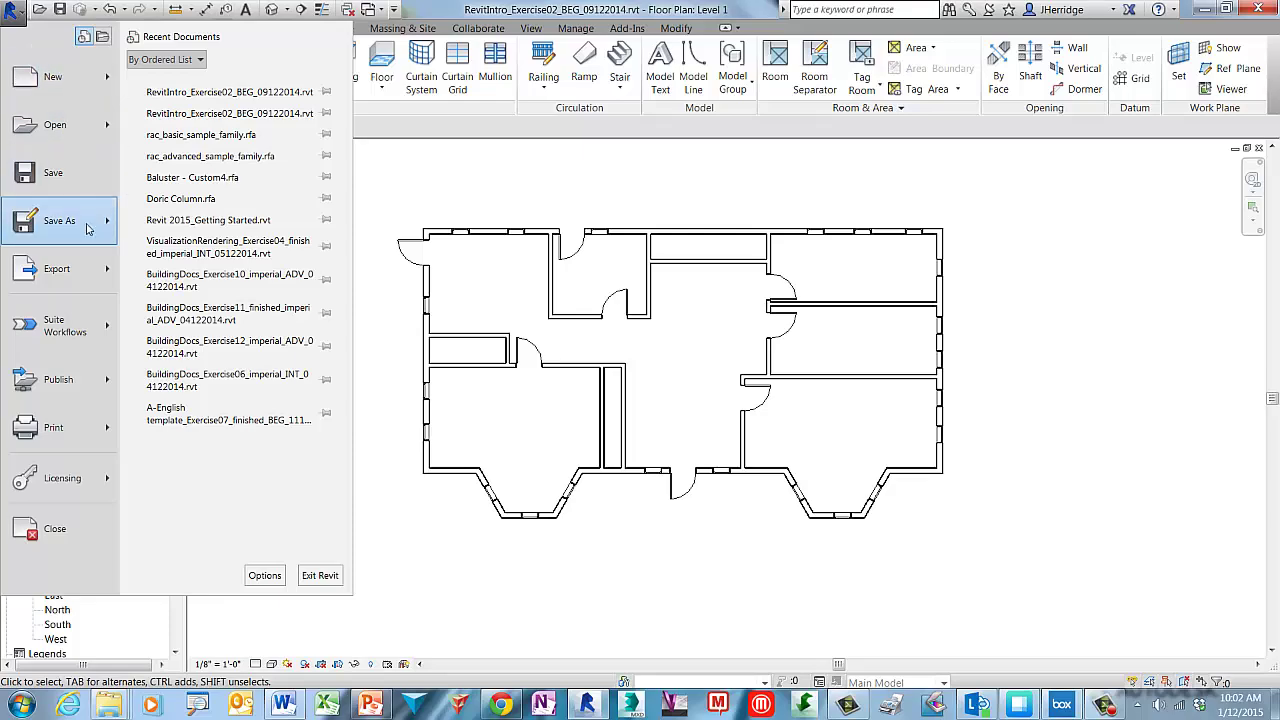
pyautogui.moveTo(86, 228)
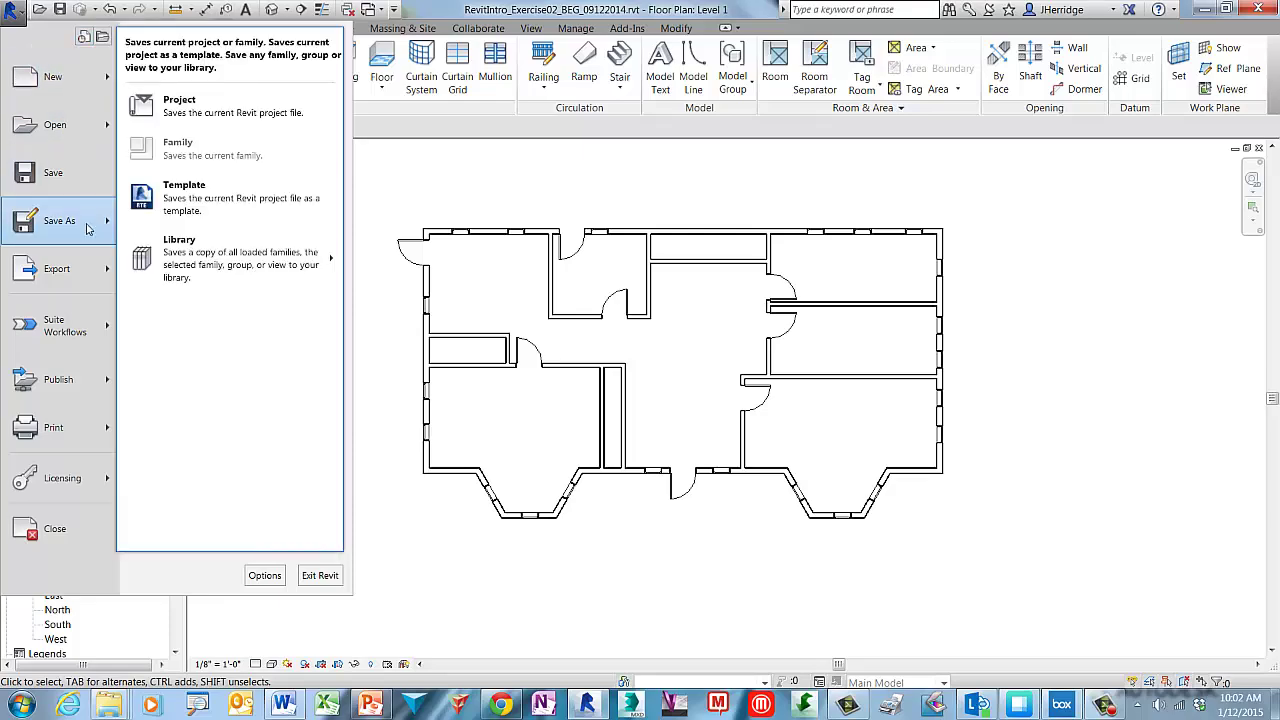
pyautogui.click(208, 112)
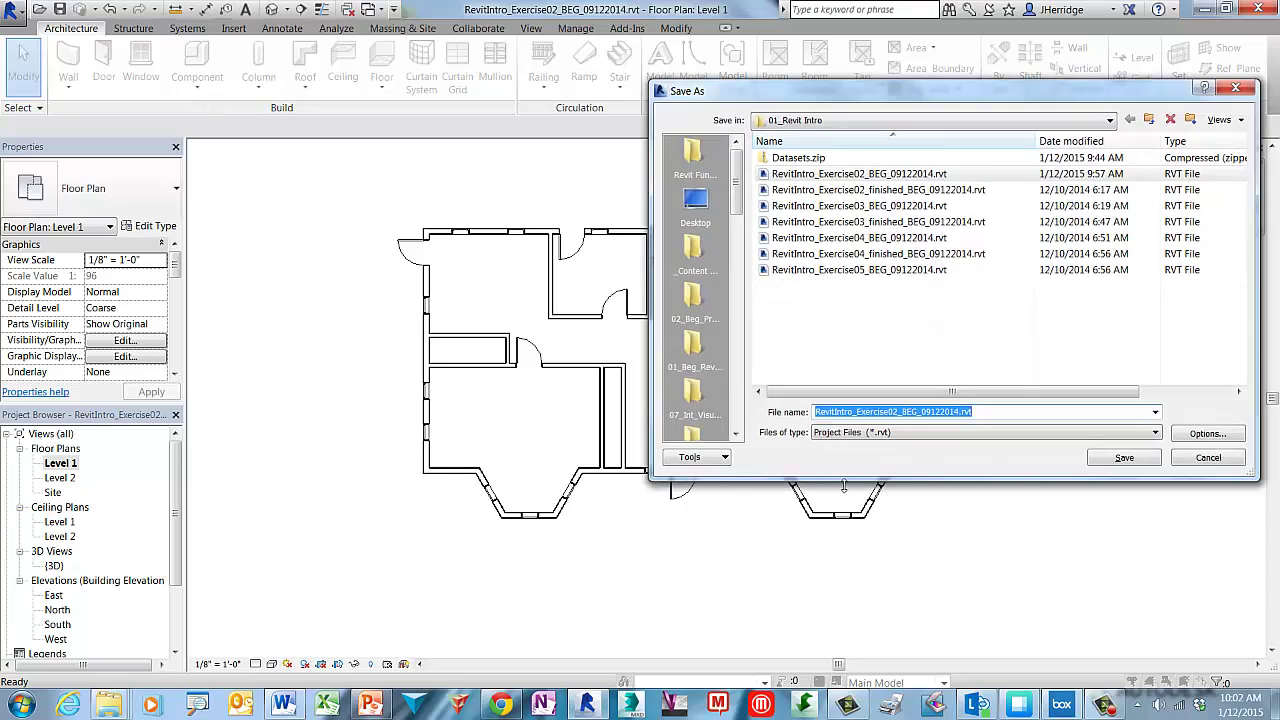
pyautogui.click(906, 413)
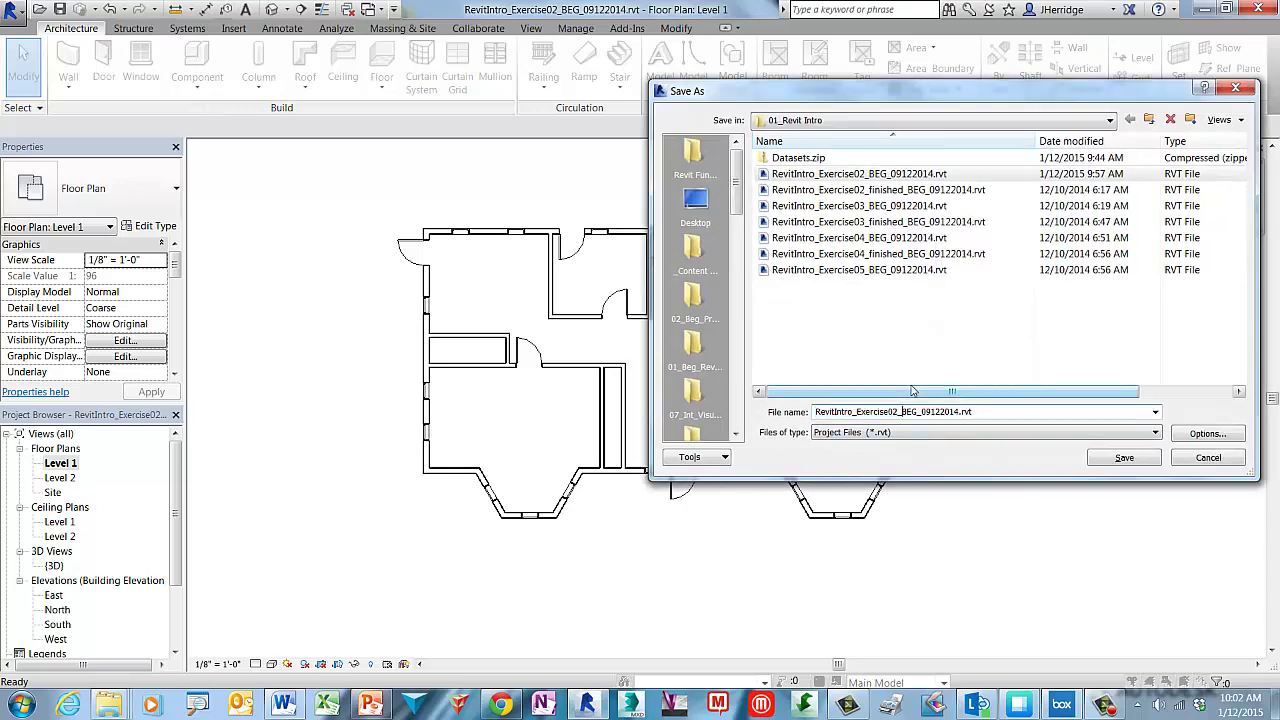
pyautogui.write('finished')
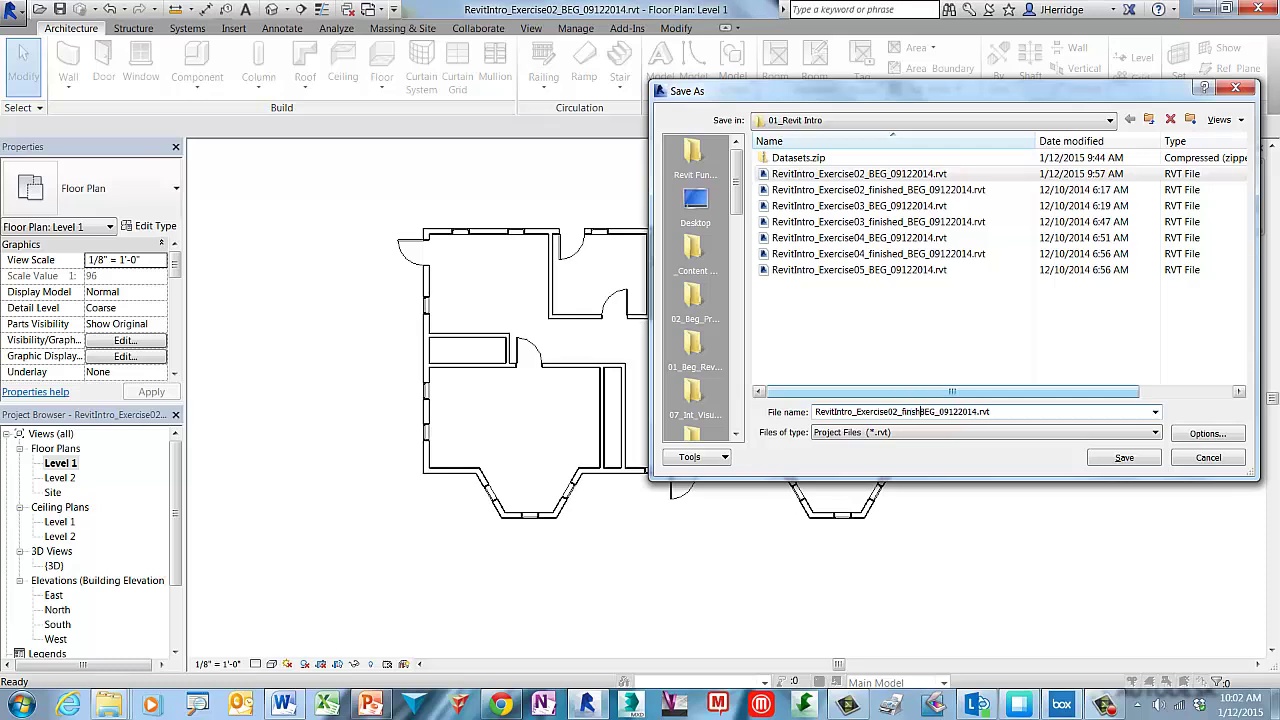